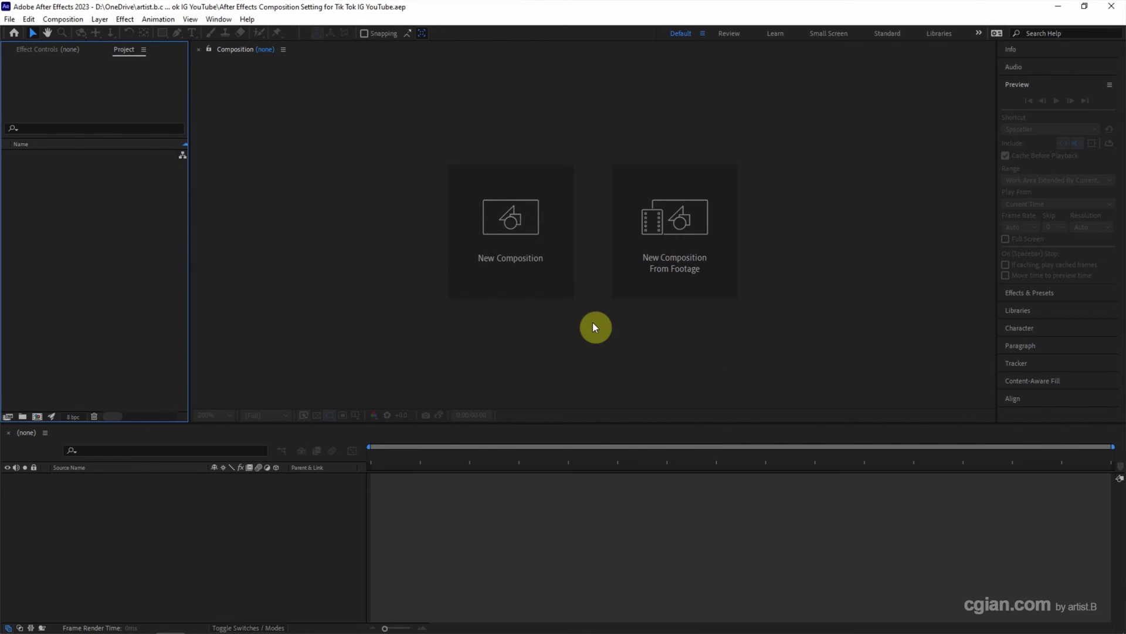
Rename the new composition from 'Comp 1' to 'Comp for TikTok IG YouTube Shorts'.
{"action": "left_click", "coordinate": [516, 240]}
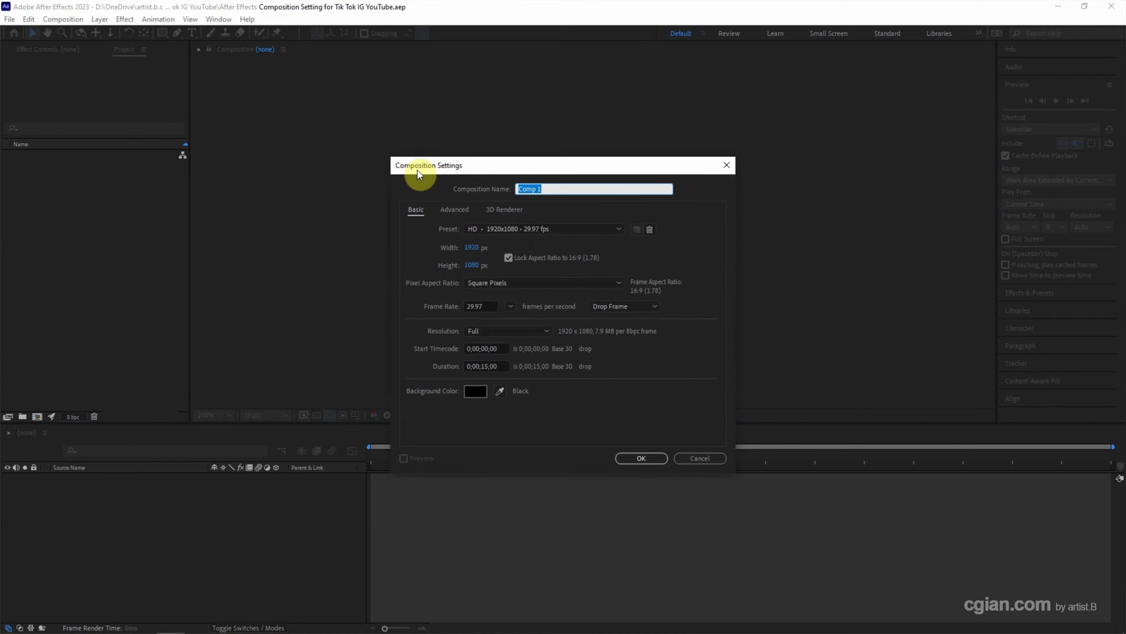
{"action": "left_click", "coordinate": [553, 187]}
{"action": "key", "text": "BackSpace"}
{"action": "type", "text": "for TikTok Ig"}
{"action": "key", "text": "BackSpace"}
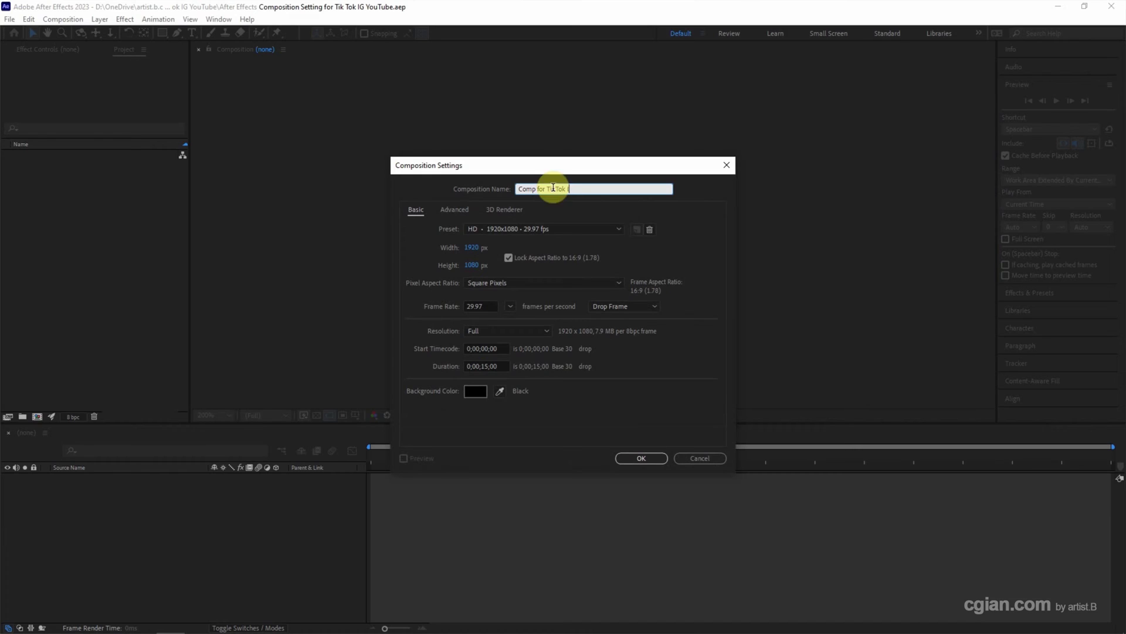
{"action": "type", "text": "G YouTube"}
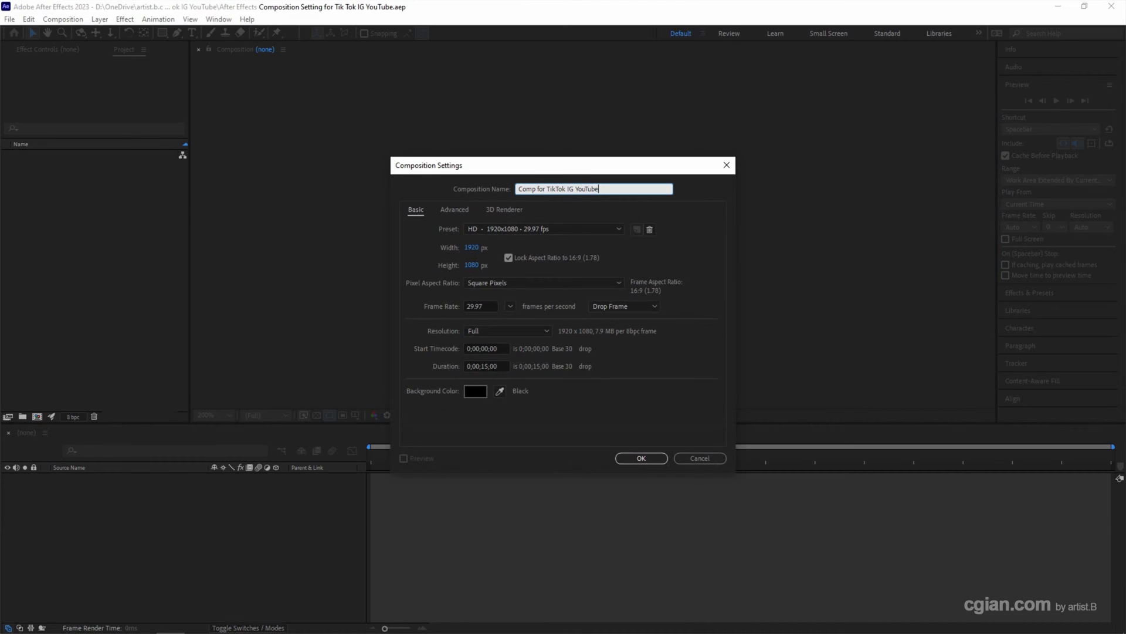
{"action": "type", "text": " Shorts"}
{"action": "left_click", "coordinate": [618, 227]}
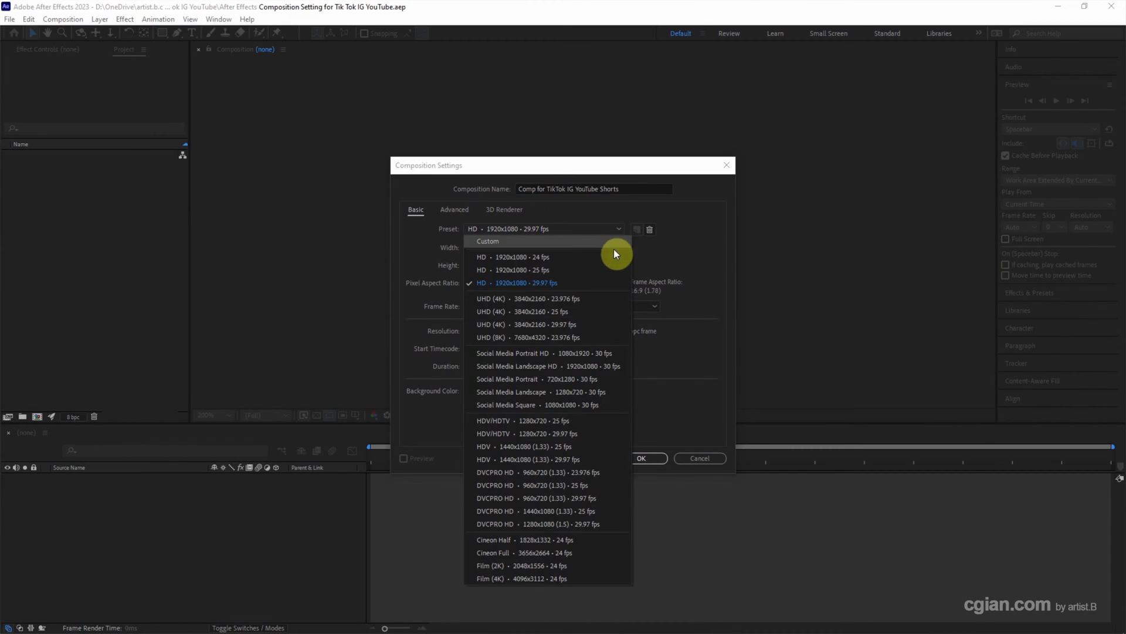
Create the composition with the Social Media Portrait HD 1080x1920 30 fps preset and 0:01:00:00 duration.
{"action": "left_click", "coordinate": [616, 354]}
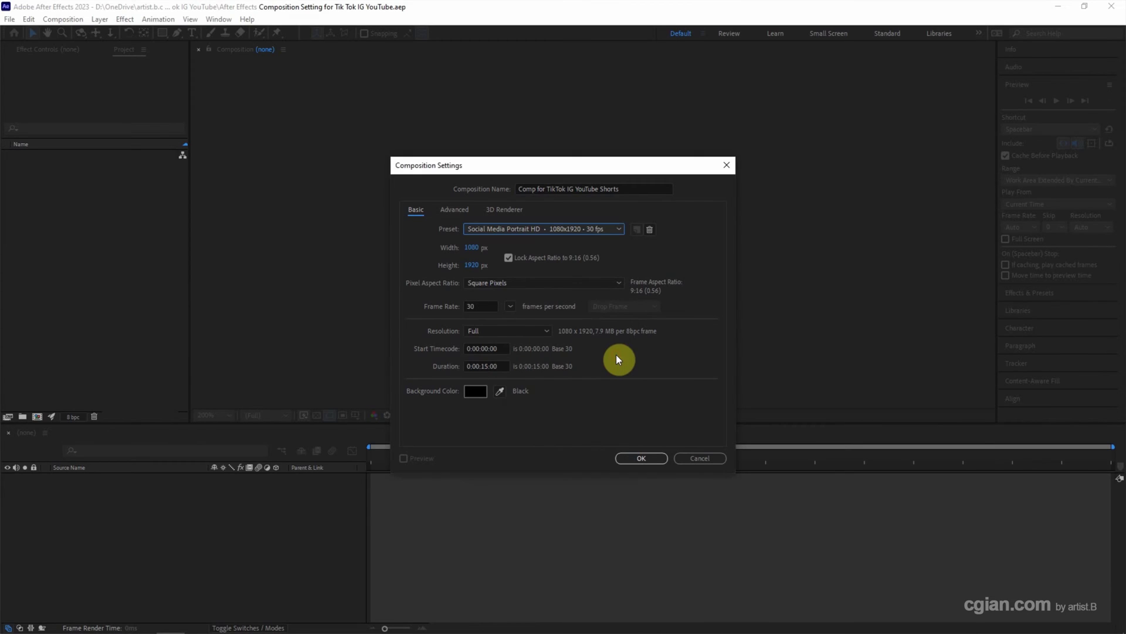
{"action": "left_click", "coordinate": [479, 367]}
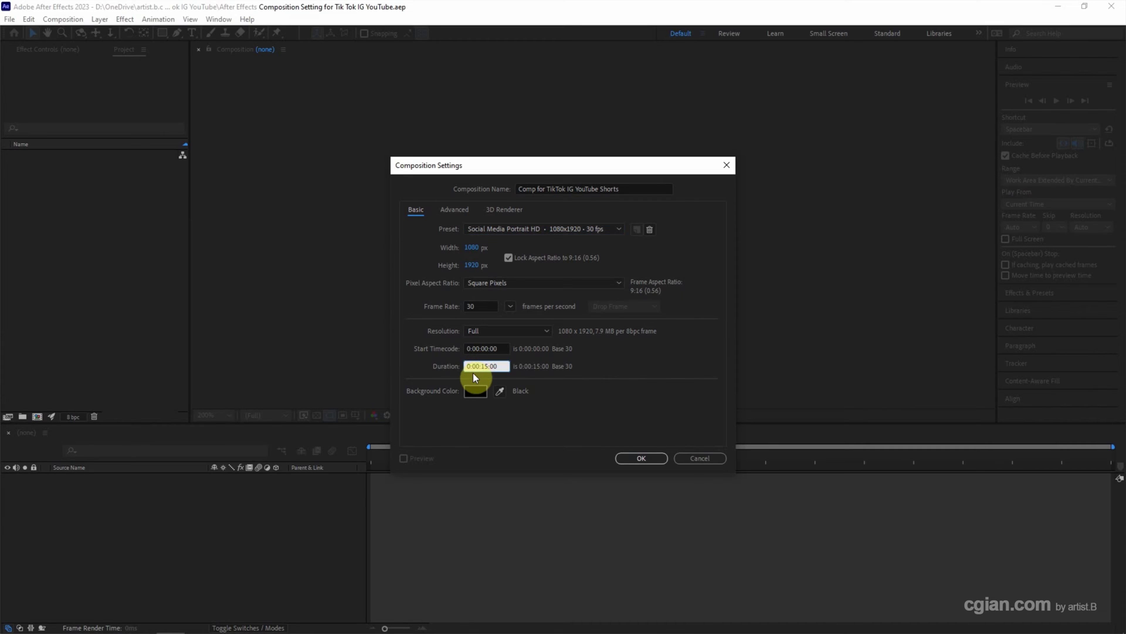
{"action": "key", "text": "BackSpace"}
{"action": "type", "text": "1"}
{"action": "key", "text": "BackSpace"}
{"action": "key", "text": "BackSpace"}
{"action": "type", "text": "00"}
{"action": "left_click", "coordinate": [639, 458]}
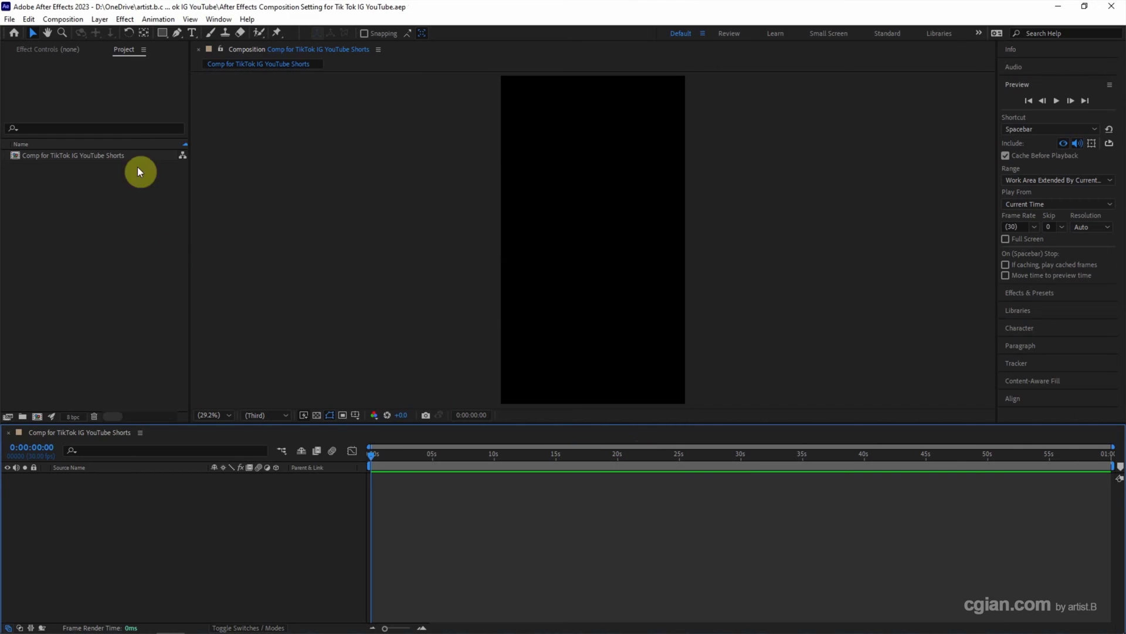
Open the Composition menu to begin another new composition.
{"action": "left_click", "coordinate": [64, 19]}
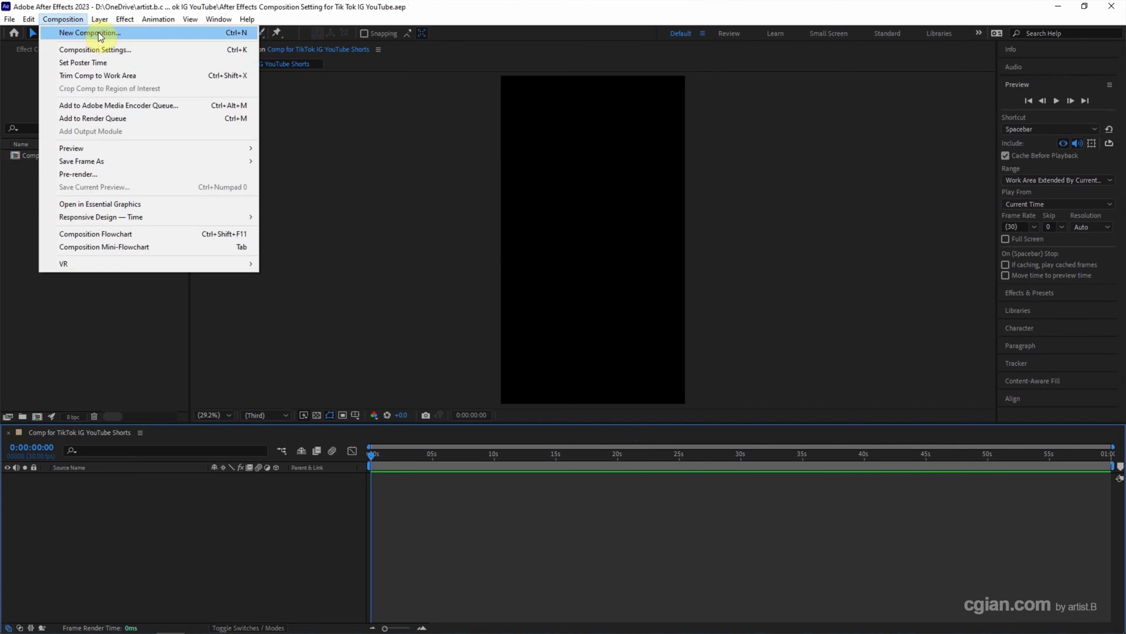
Start a new composition named 'Comp for YouTube Landscape'.
{"action": "left_click", "coordinate": [217, 34]}
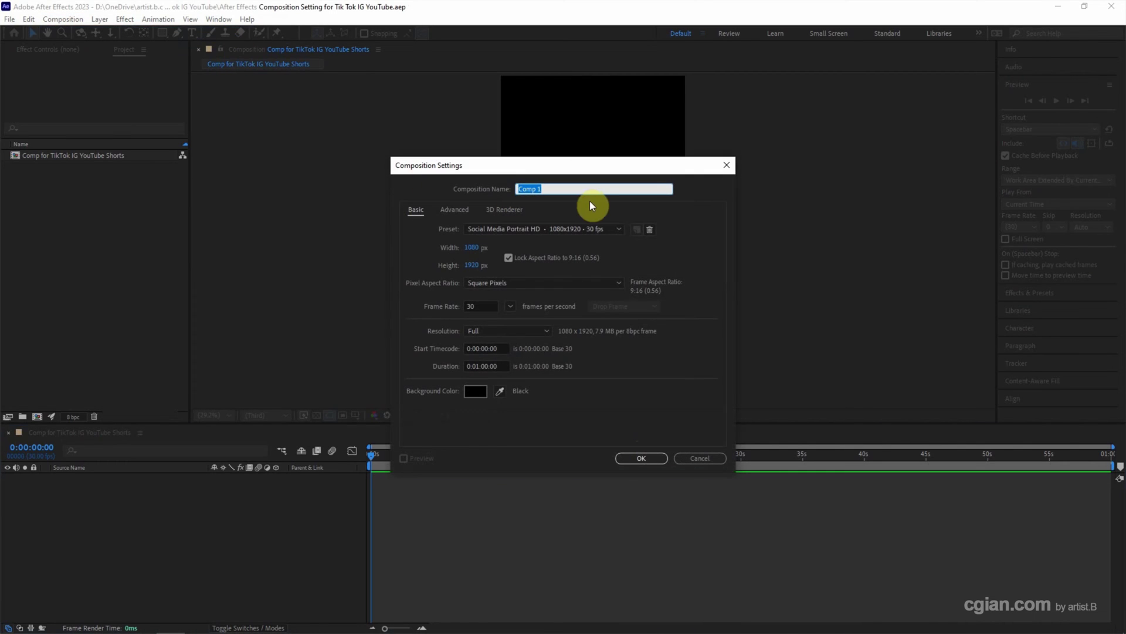
{"action": "type", "text": "Comp for YouTube Lanscape"}
{"action": "left_click", "coordinate": [584, 189]}
{"action": "type", "text": "d"}
Create it with the Social Media Landscape HD 1920x1080 30 fps preset.
{"action": "left_click", "coordinate": [579, 228]}
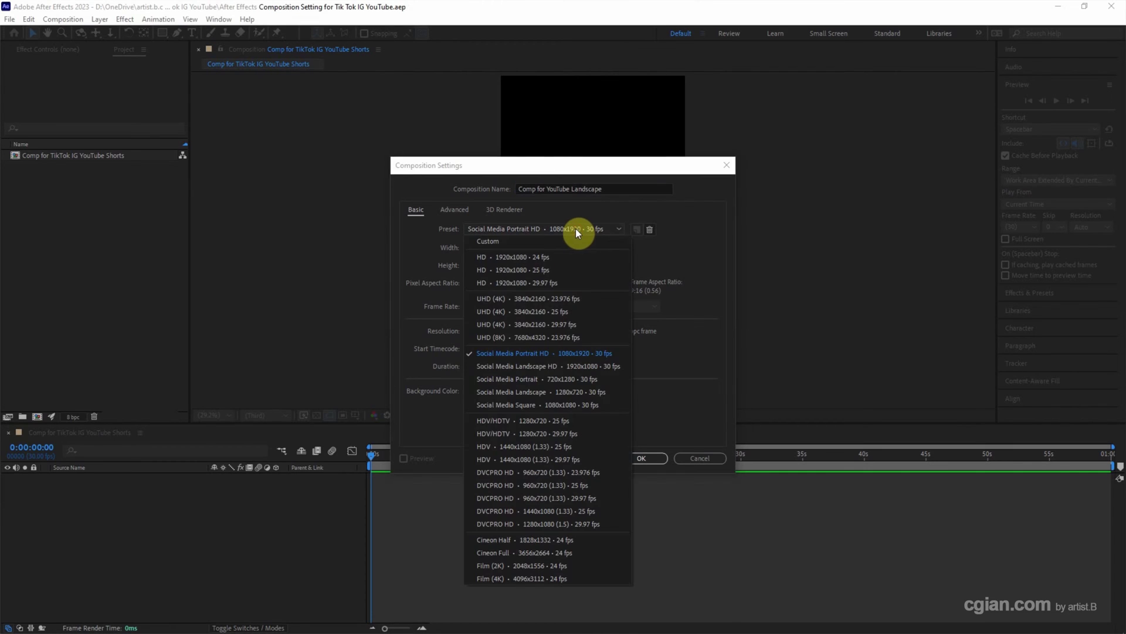
{"action": "left_click", "coordinate": [538, 366]}
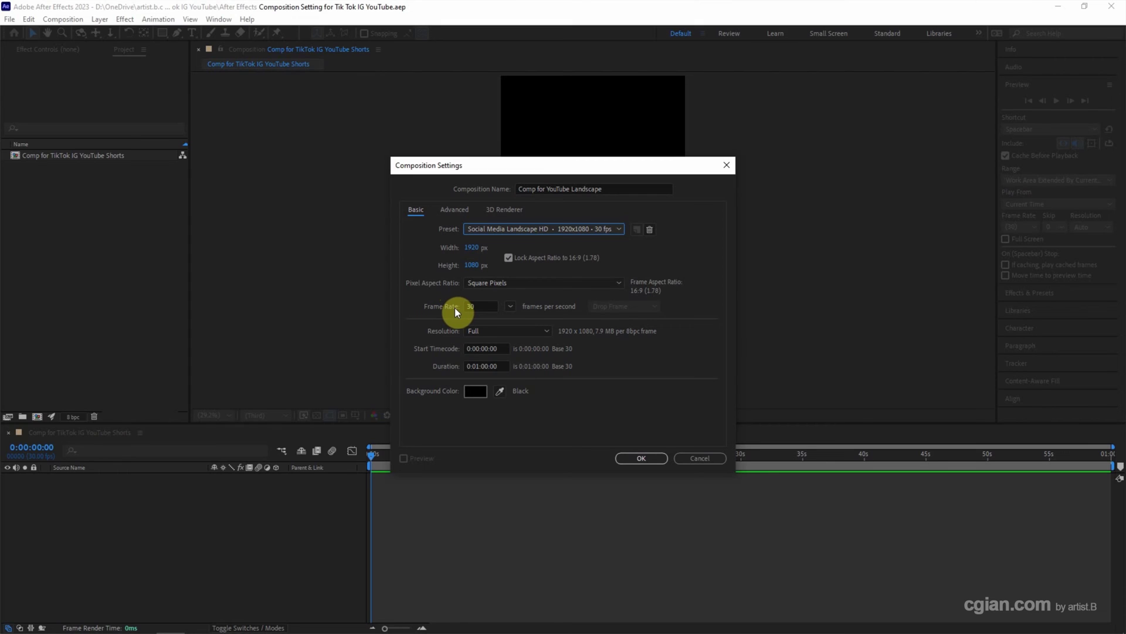
{"action": "left_click", "coordinate": [510, 307]}
{"action": "left_click", "coordinate": [512, 346]}
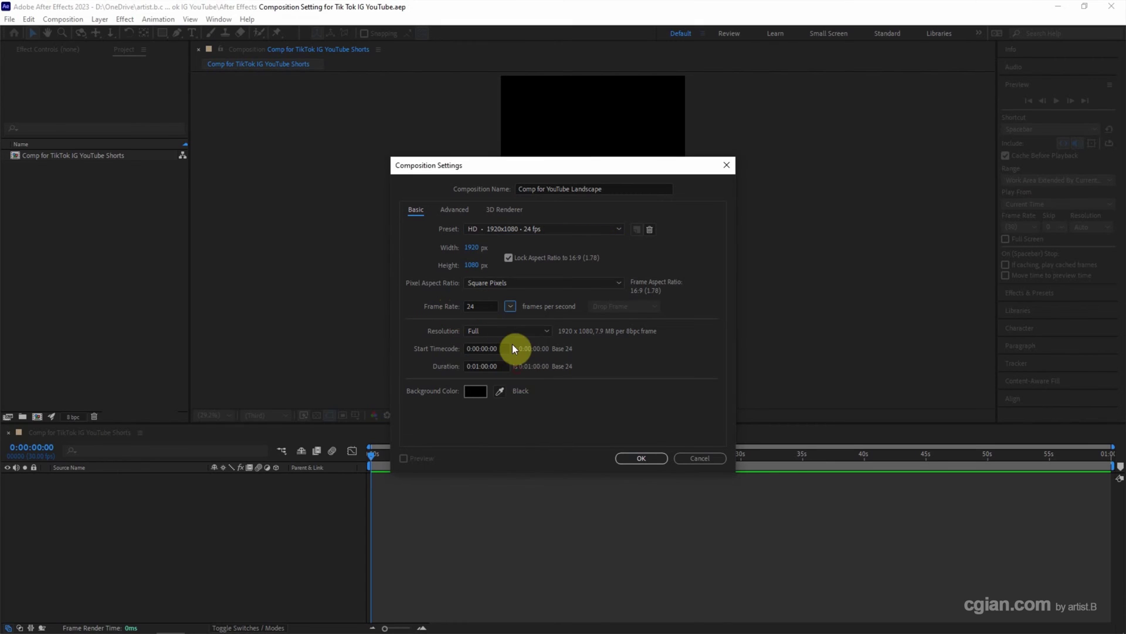
{"action": "left_click", "coordinate": [510, 306]}
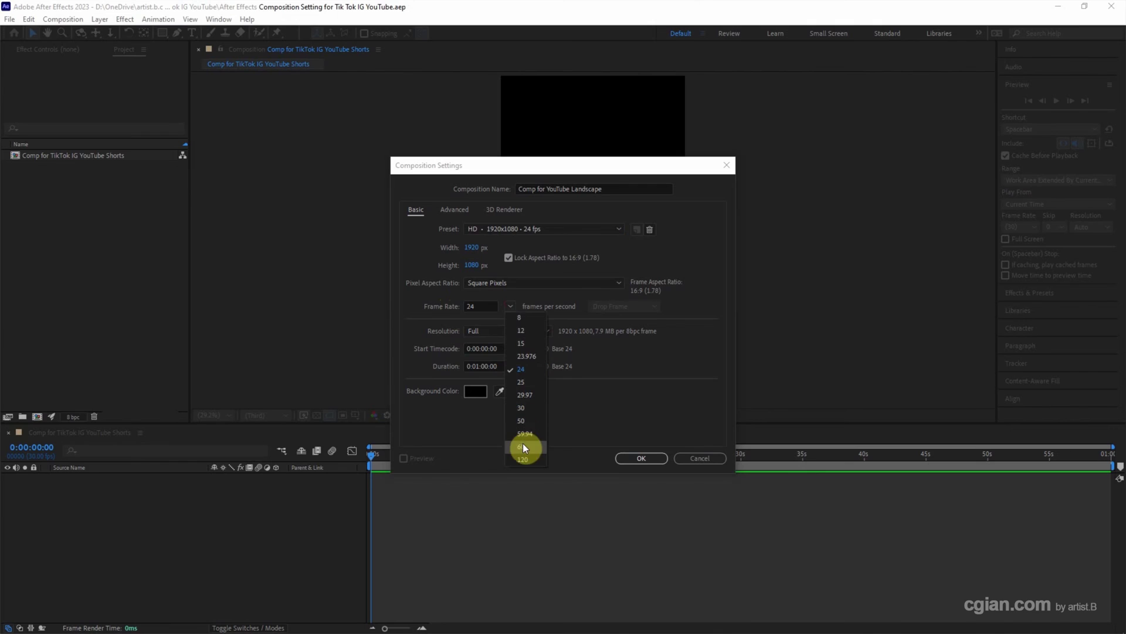
{"action": "left_click", "coordinate": [521, 446]}
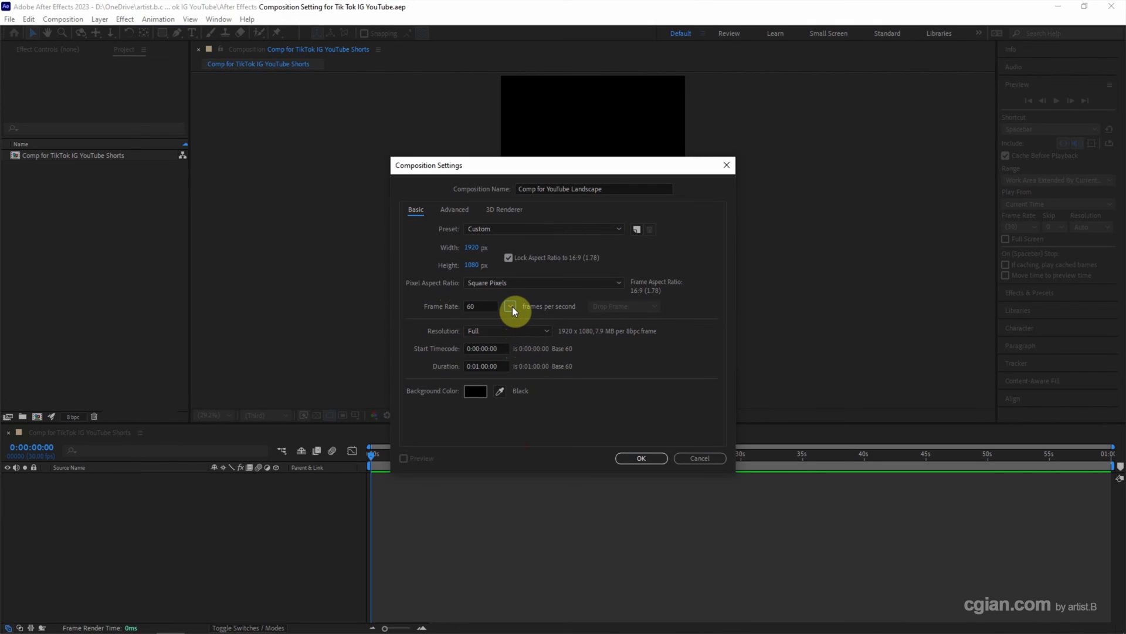
{"action": "left_click", "coordinate": [529, 229]}
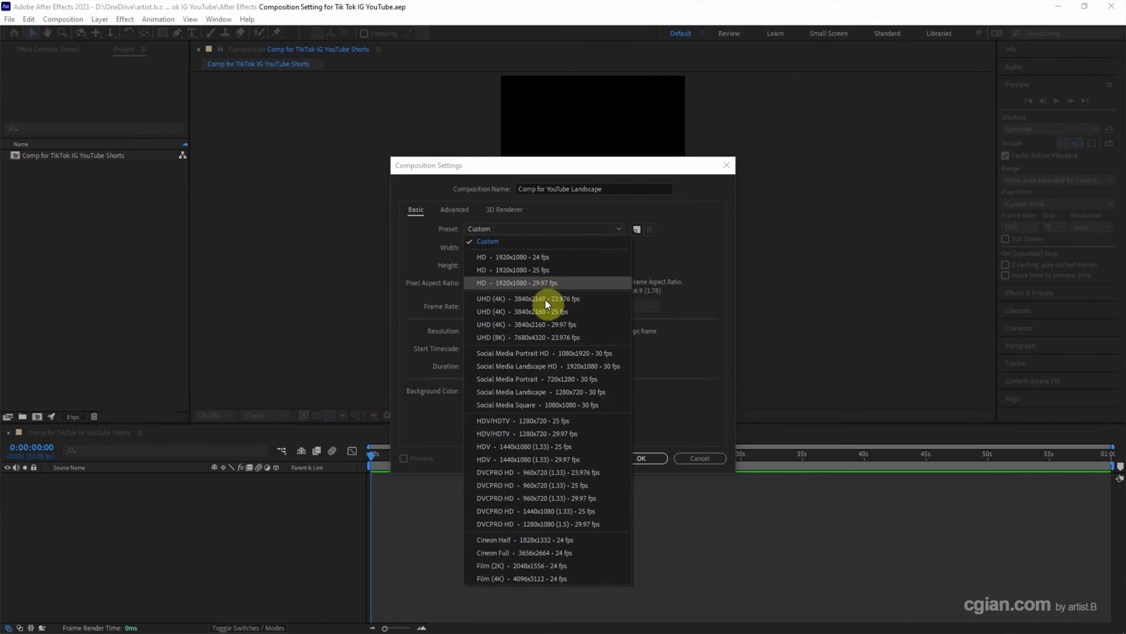
{"action": "left_click", "coordinate": [549, 366]}
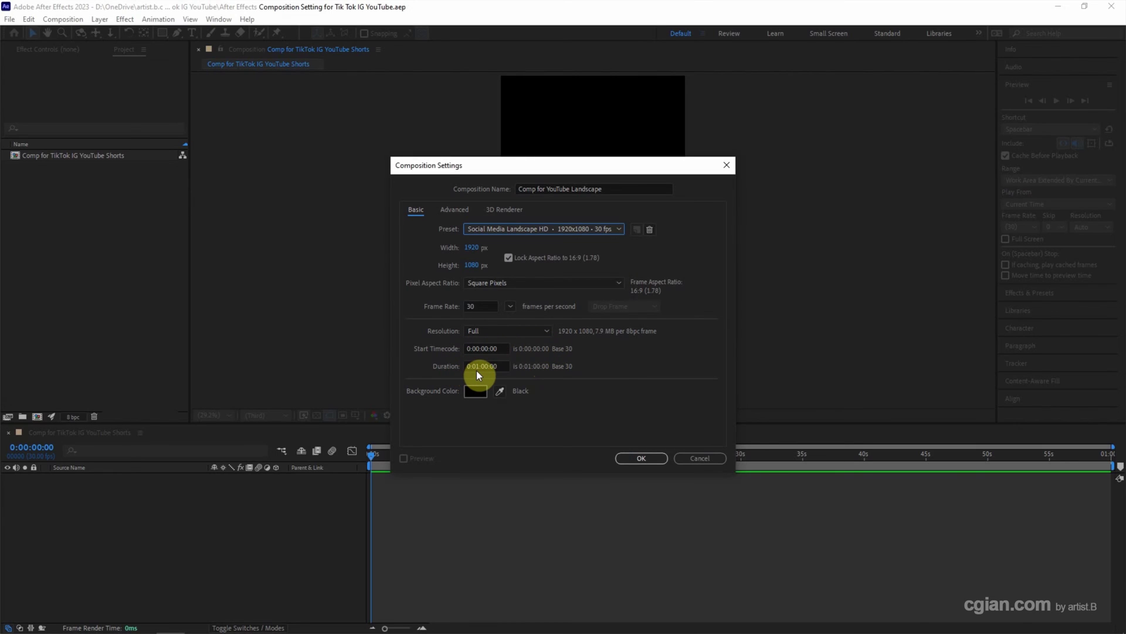
{"action": "left_click", "coordinate": [631, 456]}
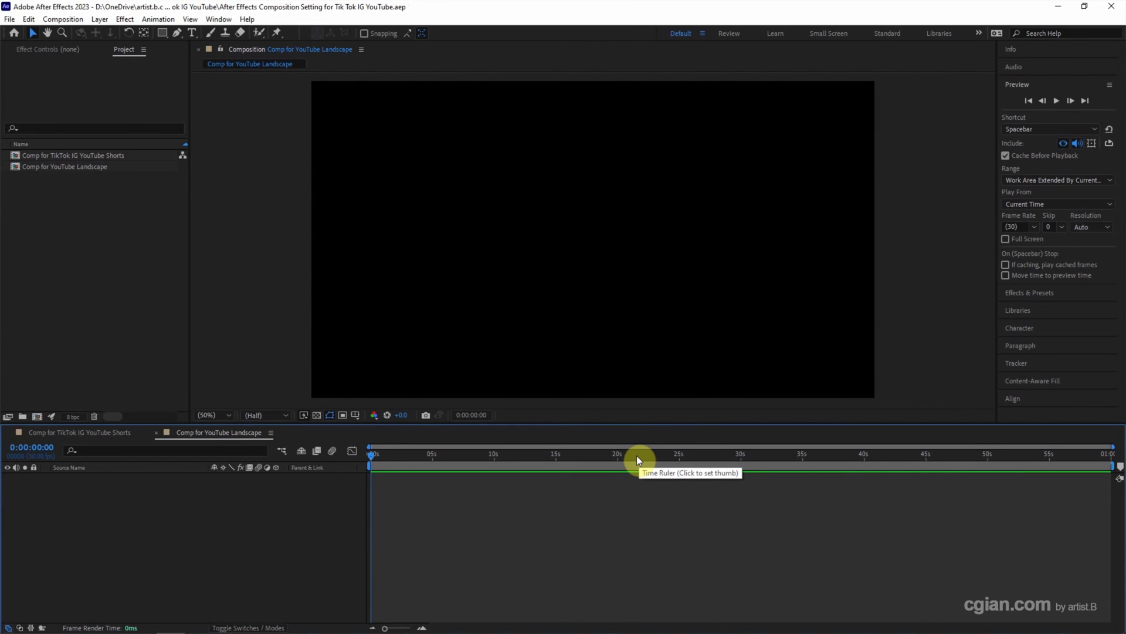
Start a third new composition named 'Comp for YouTube 4K'.
{"action": "left_click", "coordinate": [63, 19]}
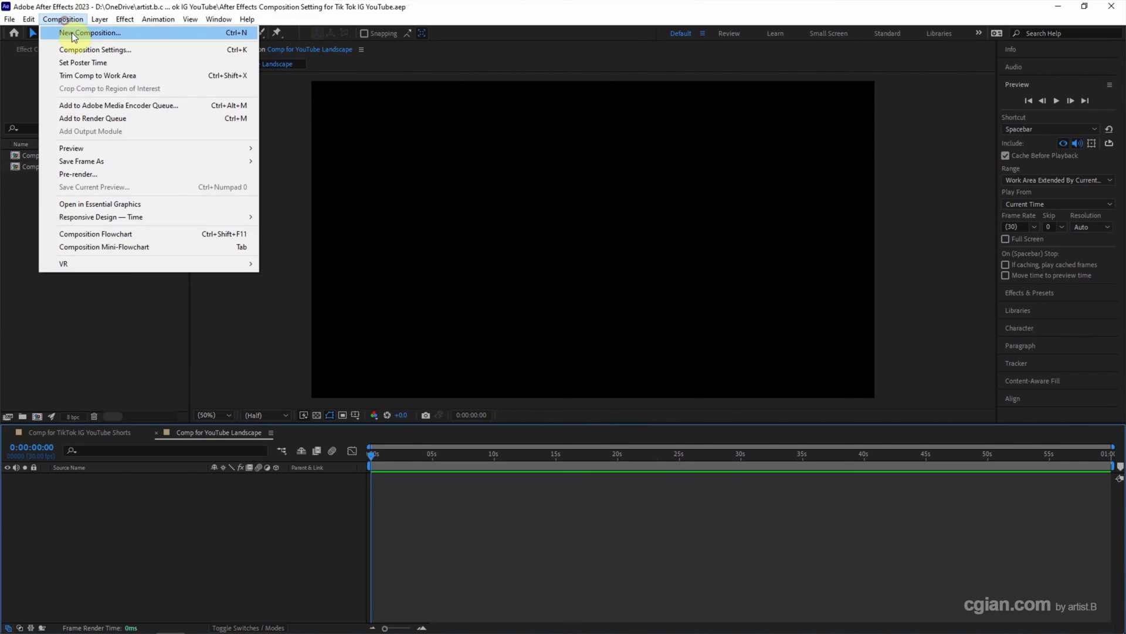
{"action": "left_click", "coordinate": [117, 32]}
{"action": "type", "text": "Comp for"}
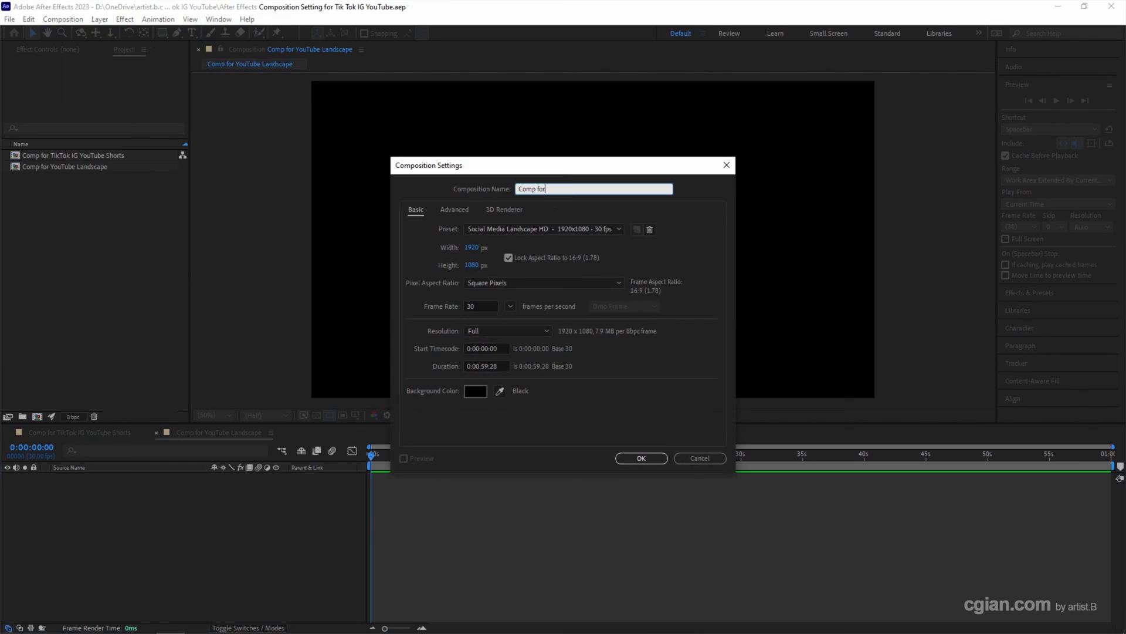
{"action": "type", "text": " YouTube 4K"}
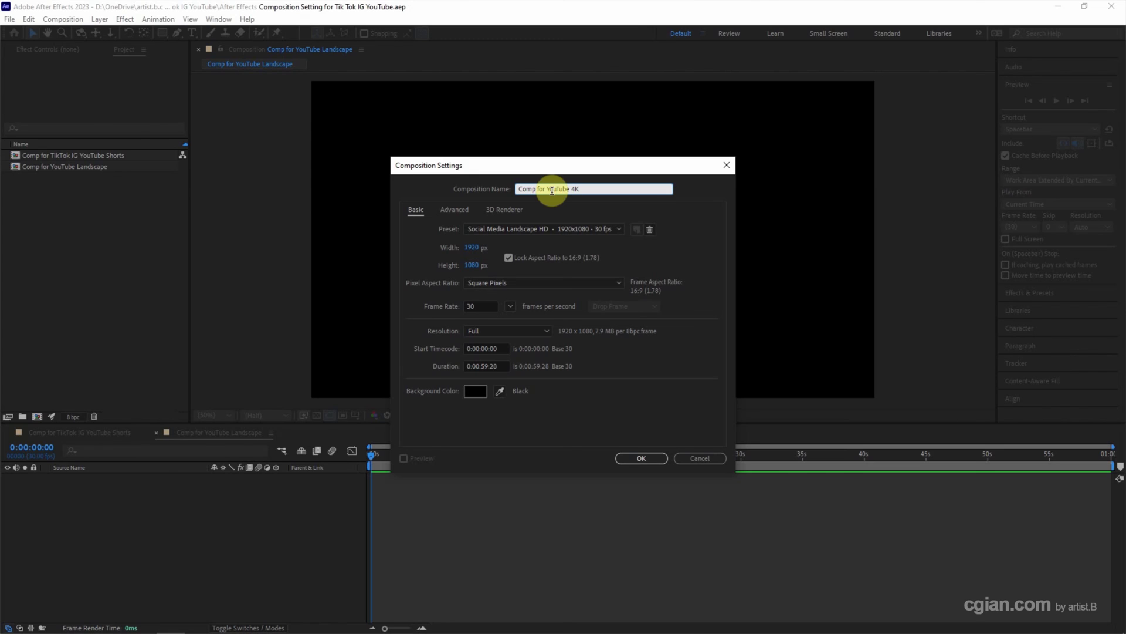
{"action": "left_click", "coordinate": [567, 229]}
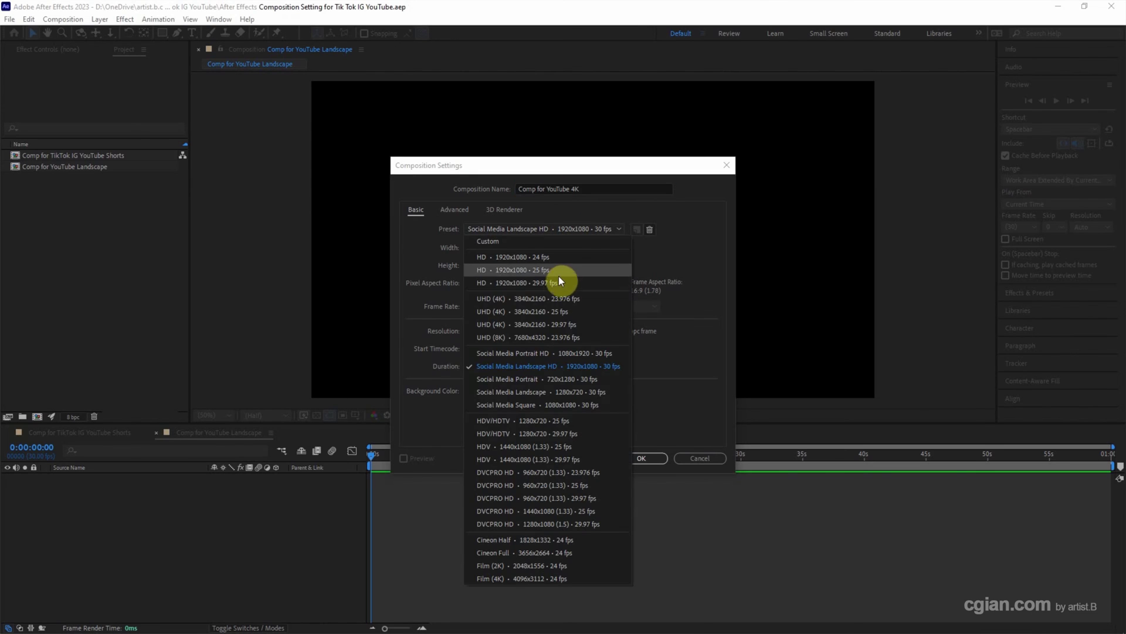
Create it with the UHD (4K) 3840x2160 preset, frame rate changed to 30 fps.
{"action": "left_click", "coordinate": [565, 323]}
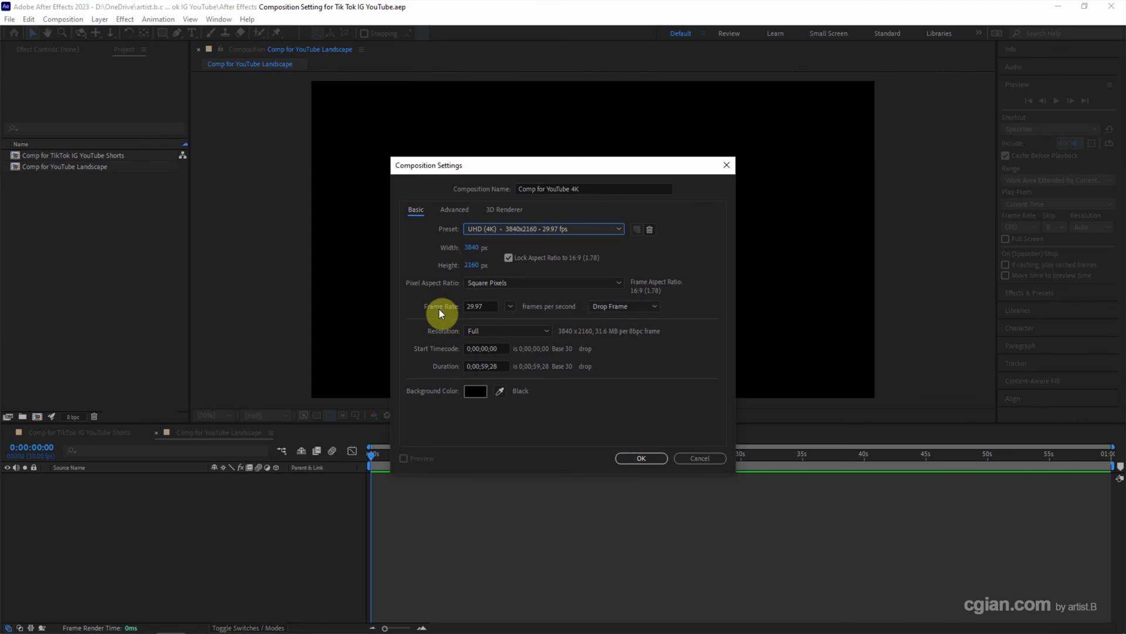
{"action": "left_click", "coordinate": [508, 310]}
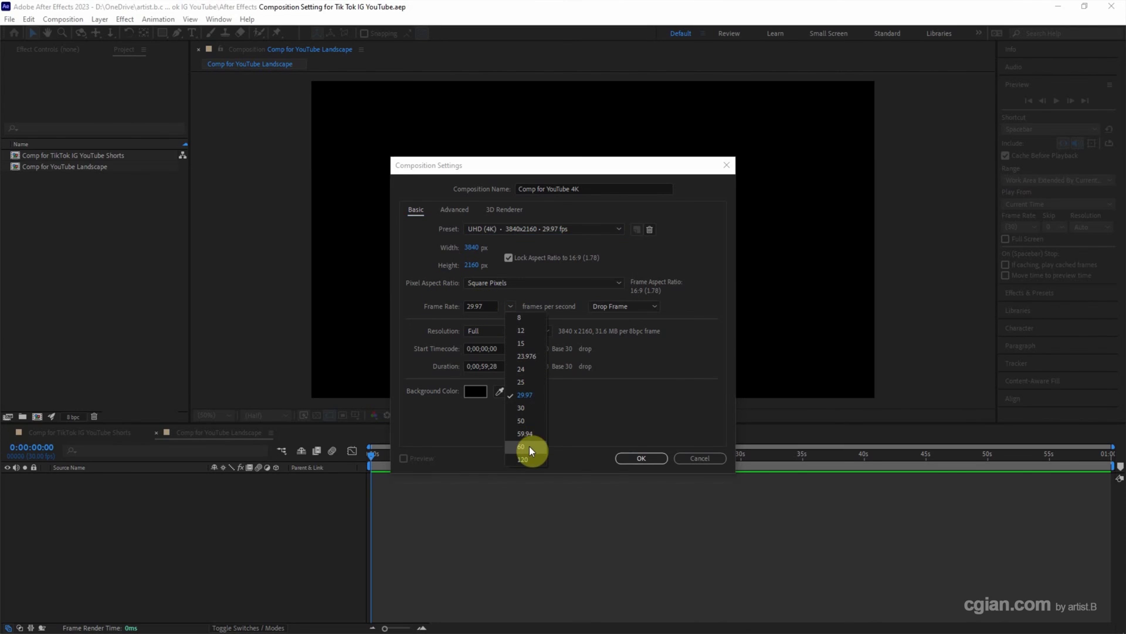
{"action": "left_click", "coordinate": [524, 408]}
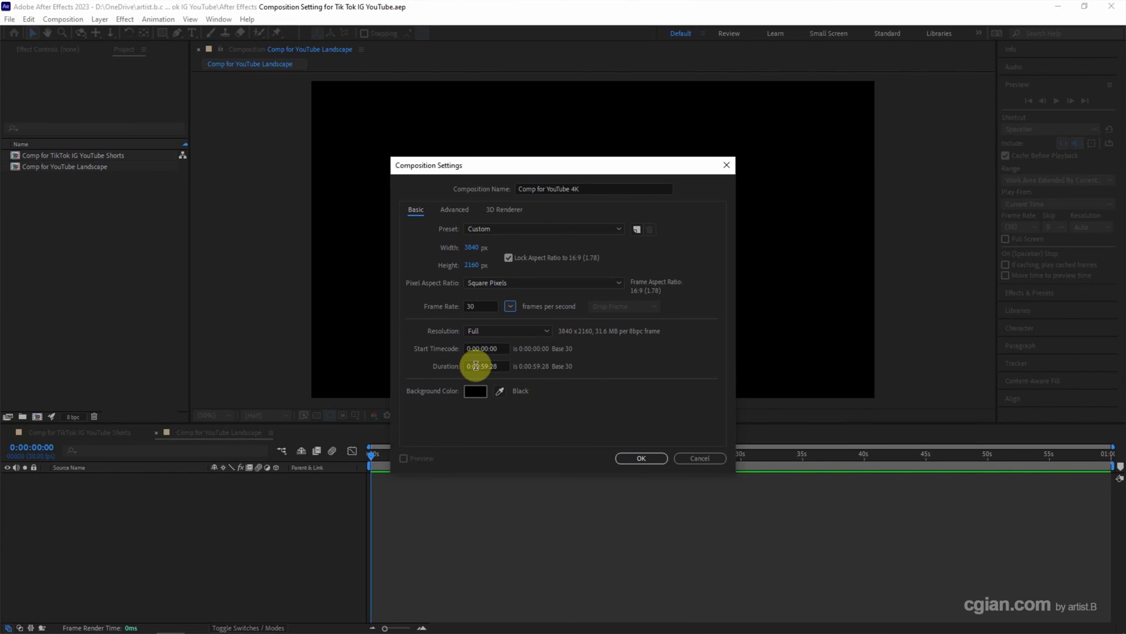
{"action": "left_click", "coordinate": [631, 458]}
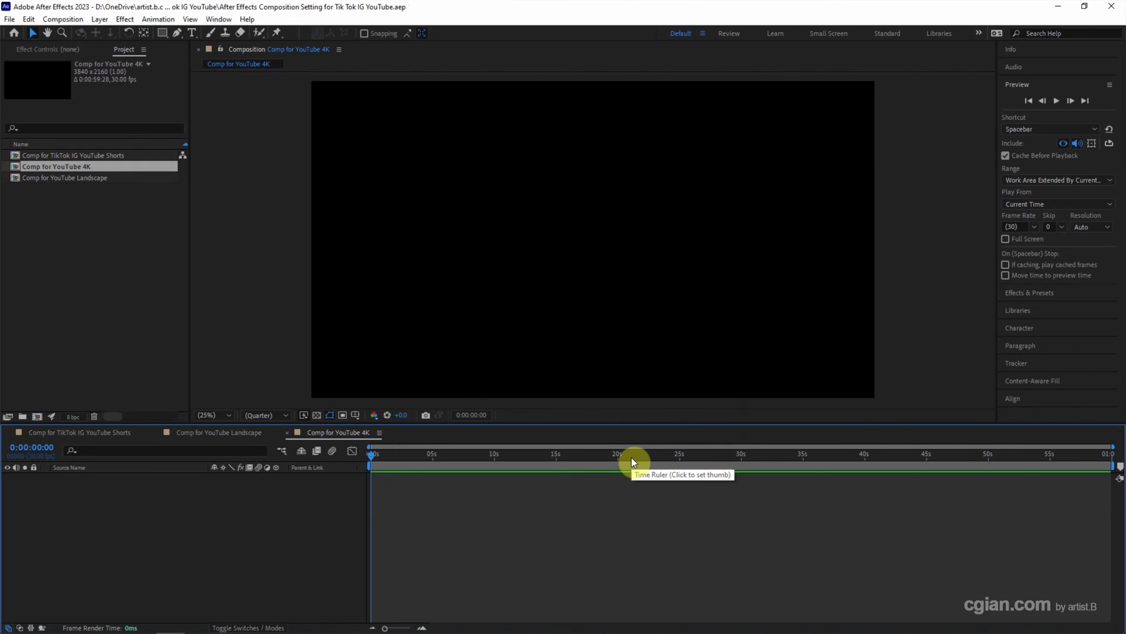